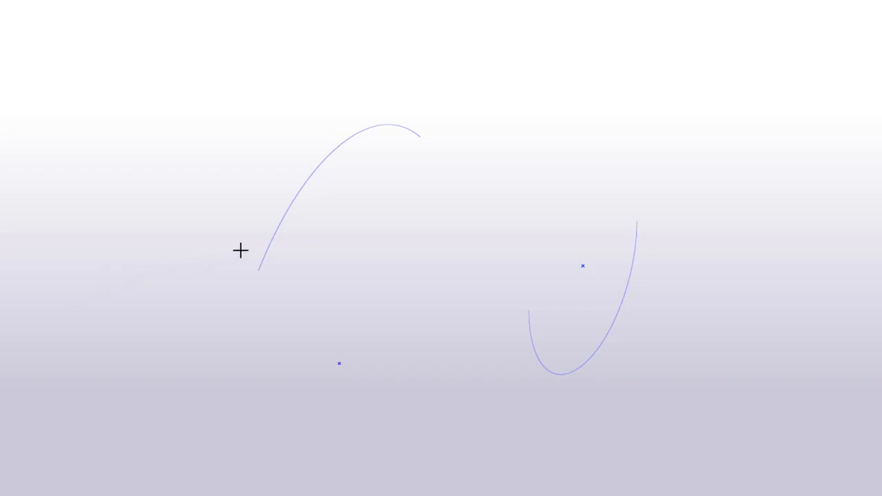
Create a lofted plate between the upward-bulging arc and the downward-bulging arc
{"action": "left_click", "coordinate": [268, 242]}
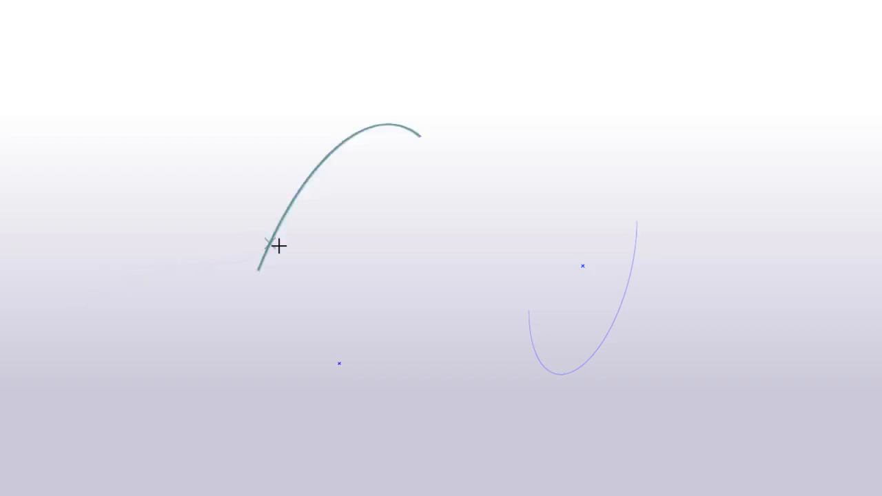
{"action": "left_click", "coordinate": [529, 333]}
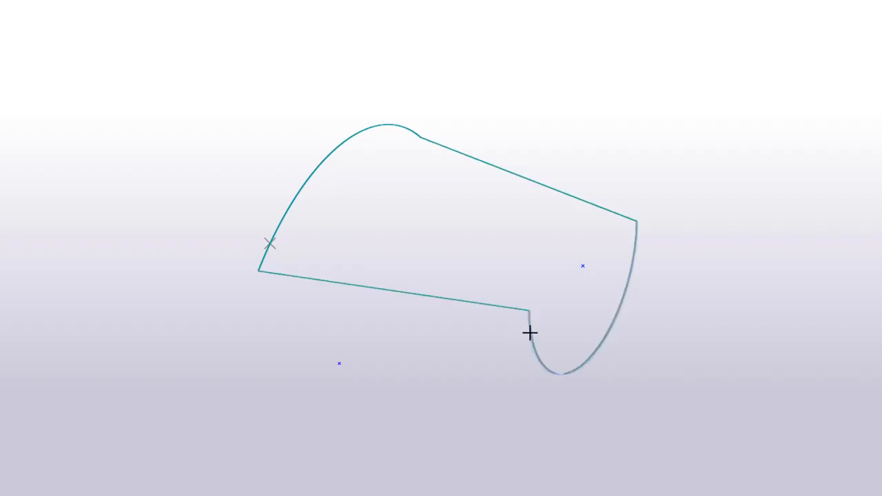
{"action": "left_click", "coordinate": [530, 333]}
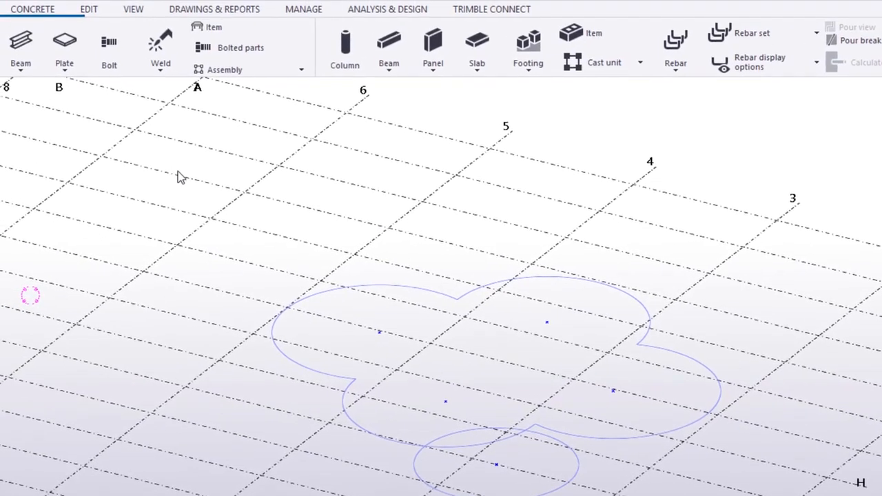
Create a lofted plate between the flower outline's westernmost petal arc and the matching segment of the small circle
{"action": "left_click", "coordinate": [64, 65]}
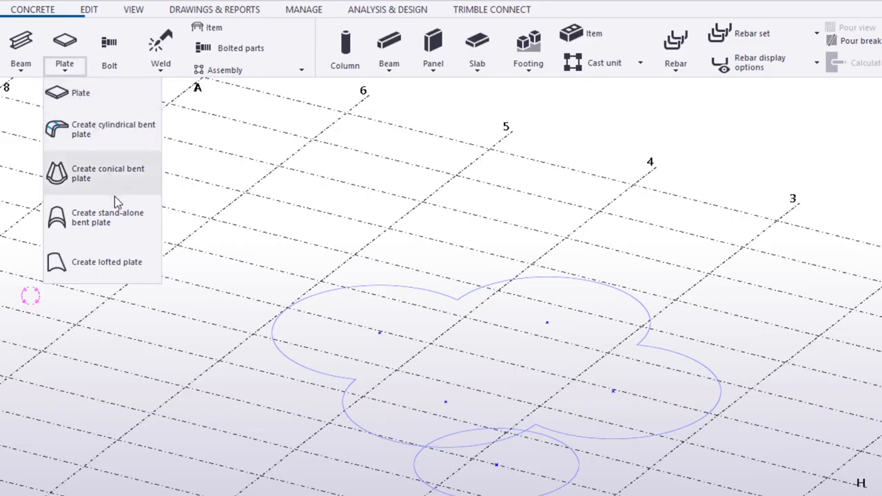
{"action": "left_click", "coordinate": [131, 266]}
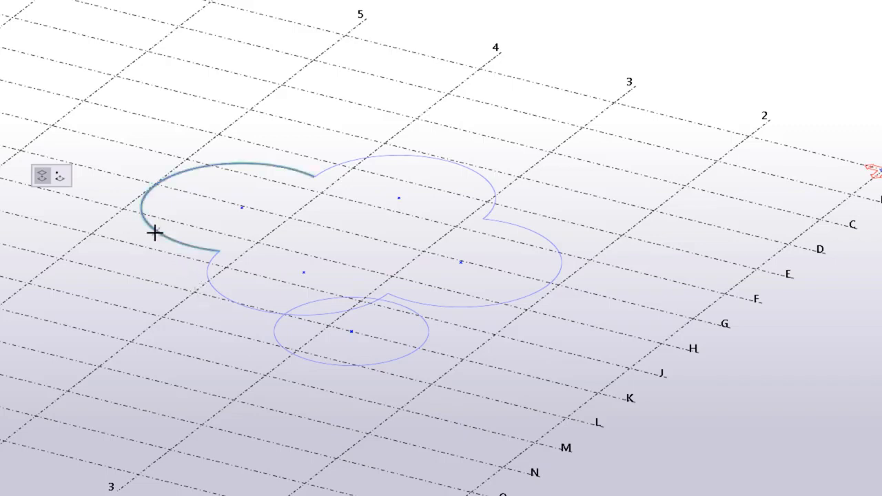
{"action": "left_click", "coordinate": [197, 248]}
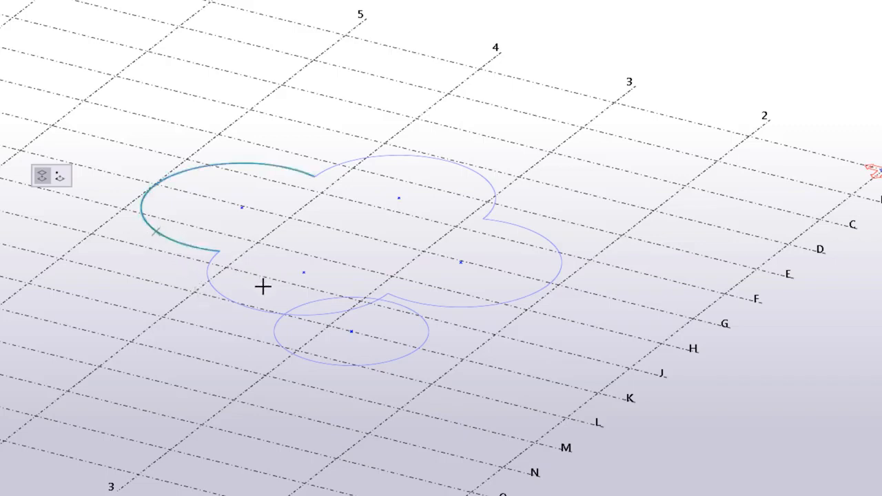
{"action": "left_click", "coordinate": [290, 304]}
{"action": "left_click", "coordinate": [293, 306]}
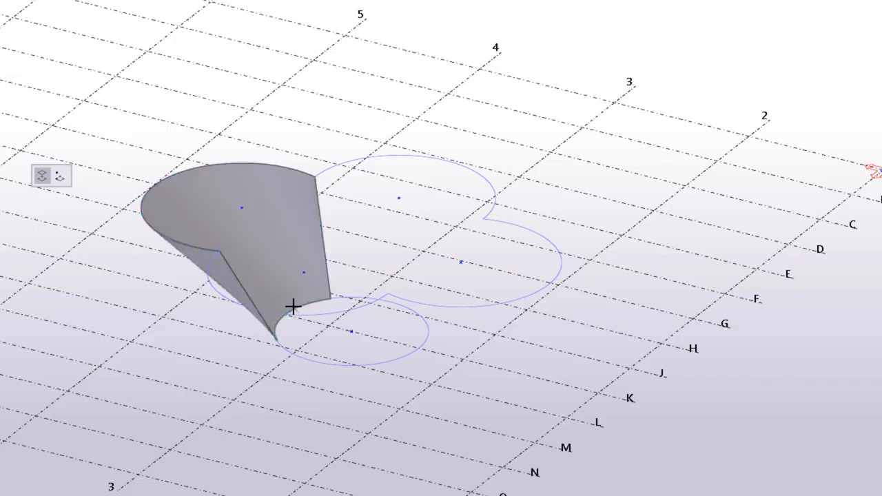
Loft the remaining three petal plates between the flower outline's other large arcs and their matching segments of the small circle
{"action": "left_click", "coordinate": [490, 305]}
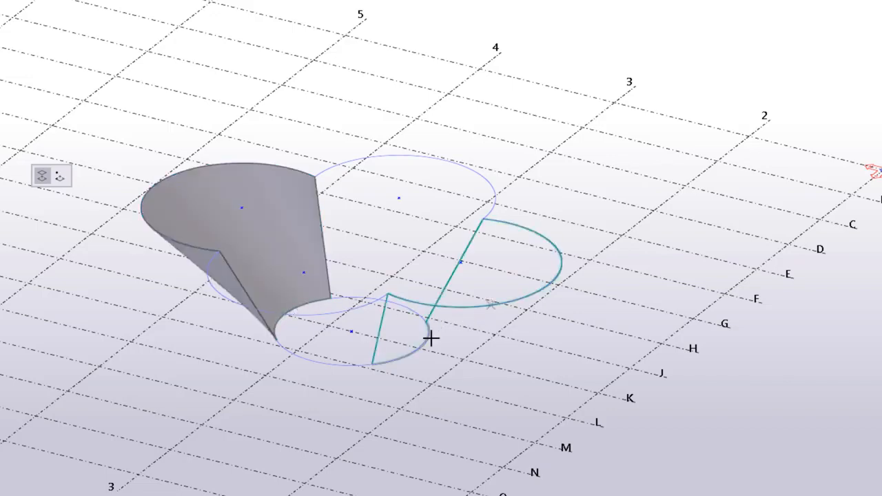
{"action": "left_click", "coordinate": [430, 340]}
{"action": "left_click", "coordinate": [387, 157]}
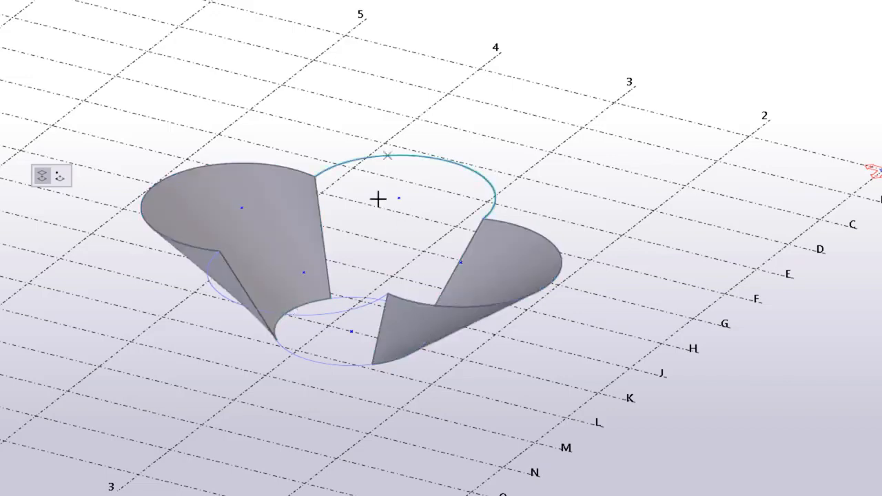
{"action": "left_click", "coordinate": [351, 296]}
{"action": "left_click", "coordinate": [343, 313]}
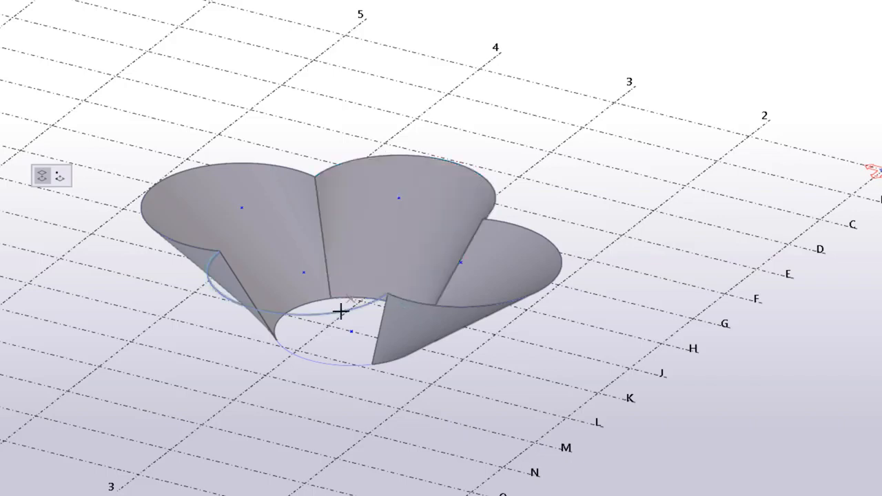
{"action": "left_click", "coordinate": [337, 363]}
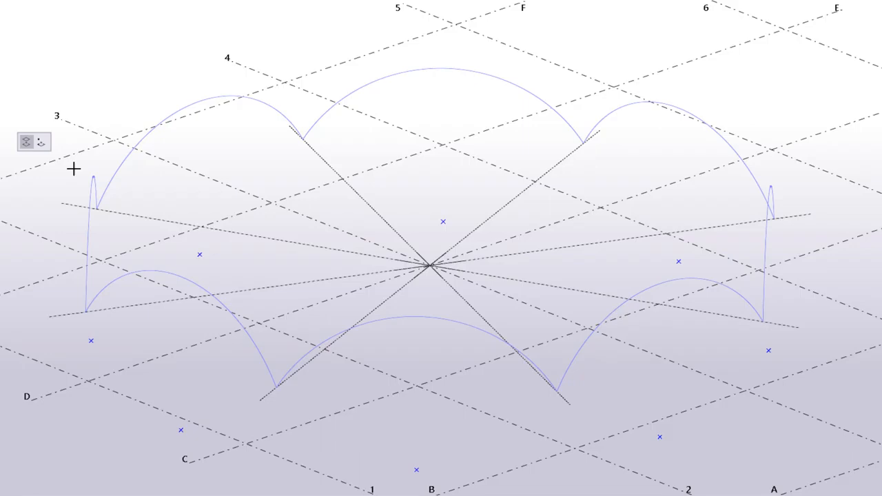
Loft plates between radial construction lines and adjoining arcs to form the three rear petals of the eight-petal canopy
{"action": "left_click", "coordinate": [145, 216]}
{"action": "left_click", "coordinate": [163, 121]}
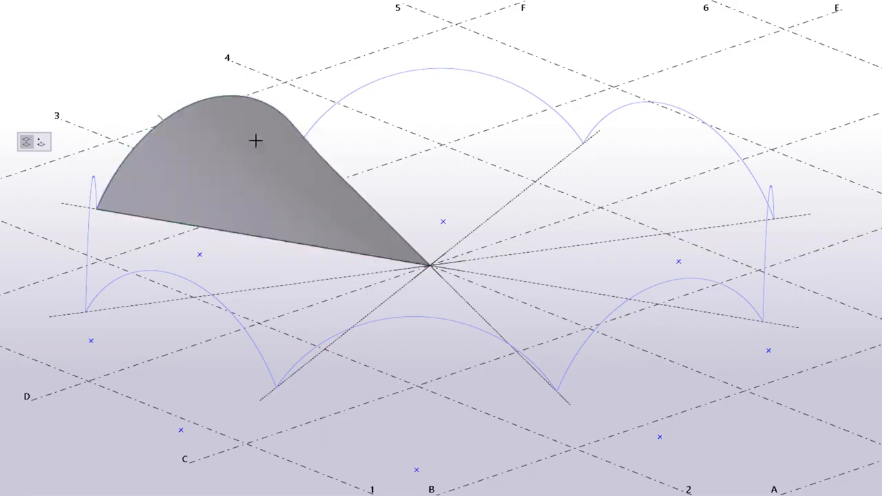
{"action": "left_click", "coordinate": [323, 162]}
{"action": "left_click", "coordinate": [376, 82]}
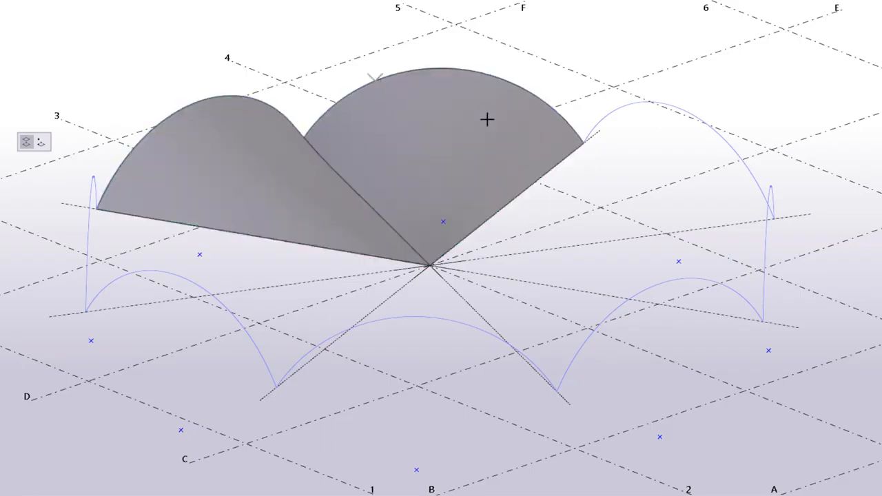
{"action": "left_click", "coordinate": [566, 153]}
{"action": "left_click", "coordinate": [666, 105]}
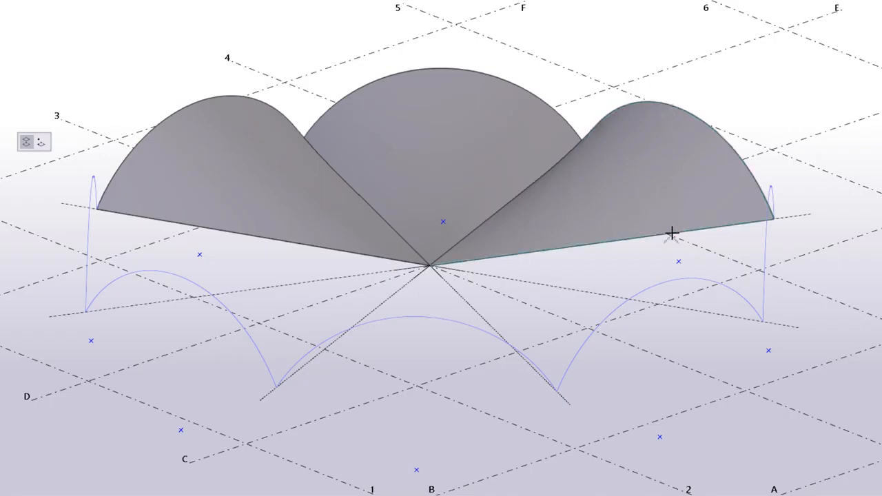
Complete the eight-petal canopy by lofting plates between the remaining radial construction lines and their five adjoining arcs
{"action": "left_click", "coordinate": [762, 251]}
{"action": "left_click", "coordinate": [612, 313]}
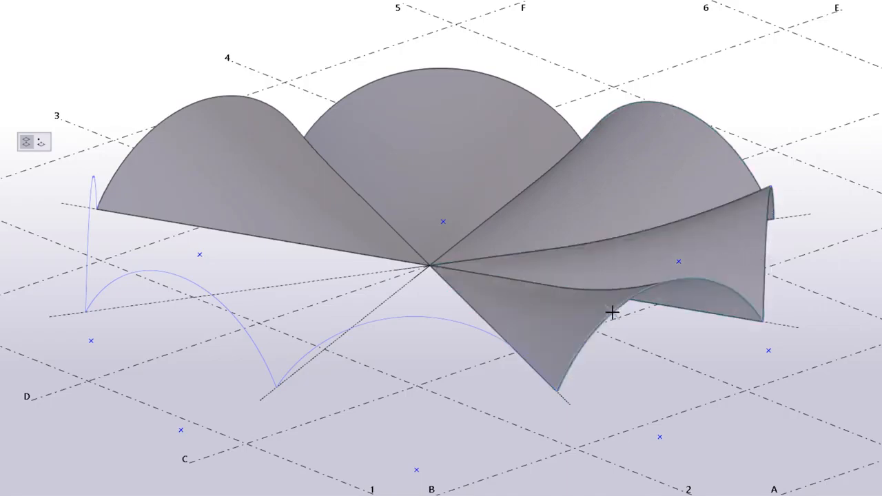
{"action": "left_click", "coordinate": [486, 318]}
{"action": "left_click", "coordinate": [467, 321]}
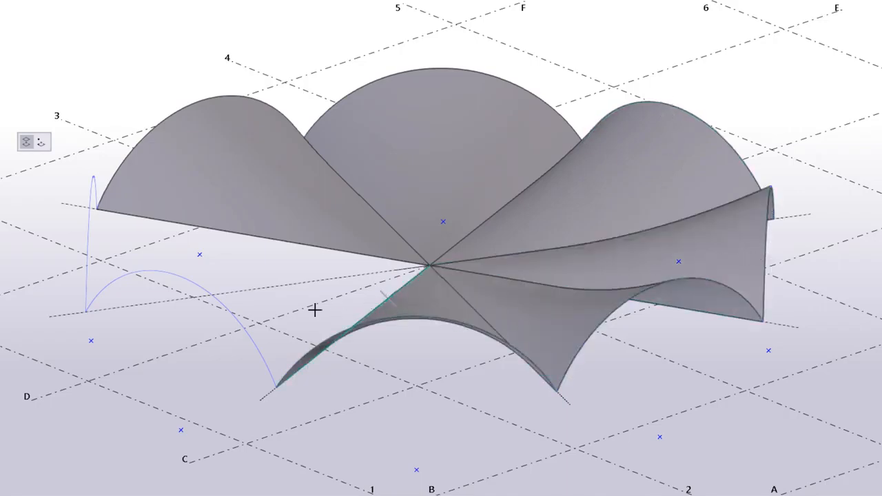
{"action": "left_click", "coordinate": [251, 333]}
{"action": "left_click", "coordinate": [265, 287]}
{"action": "left_click", "coordinate": [89, 234]}
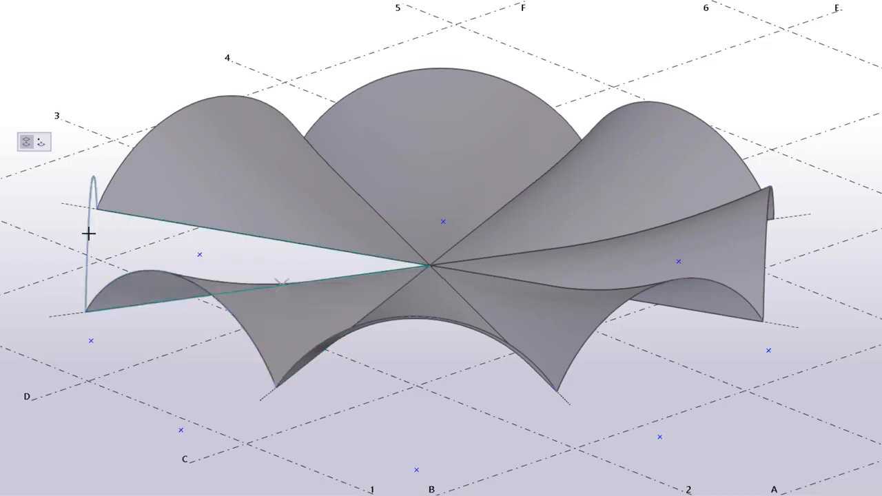
{"action": "left_click", "coordinate": [88, 234]}
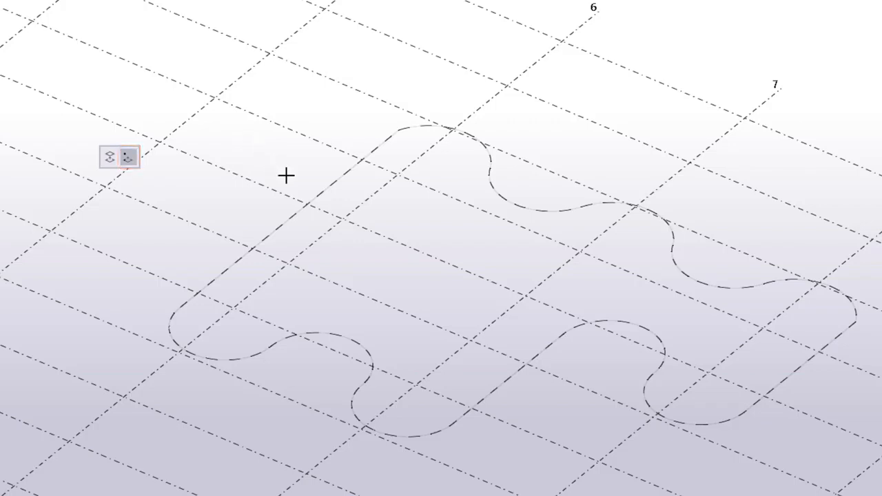
Loft the closed wavy curve vertically by 2000 mm and raise the resulting plate's upper edge
{"action": "left_click", "coordinate": [315, 196]}
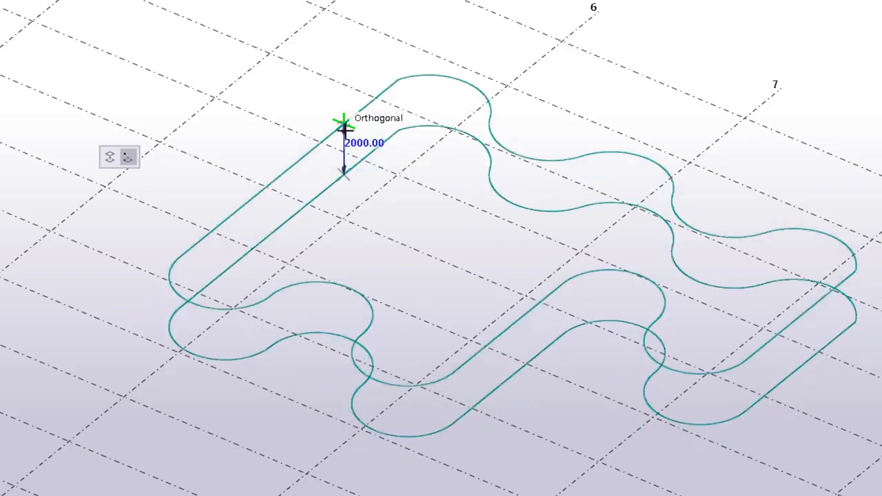
{"action": "left_click", "coordinate": [344, 129]}
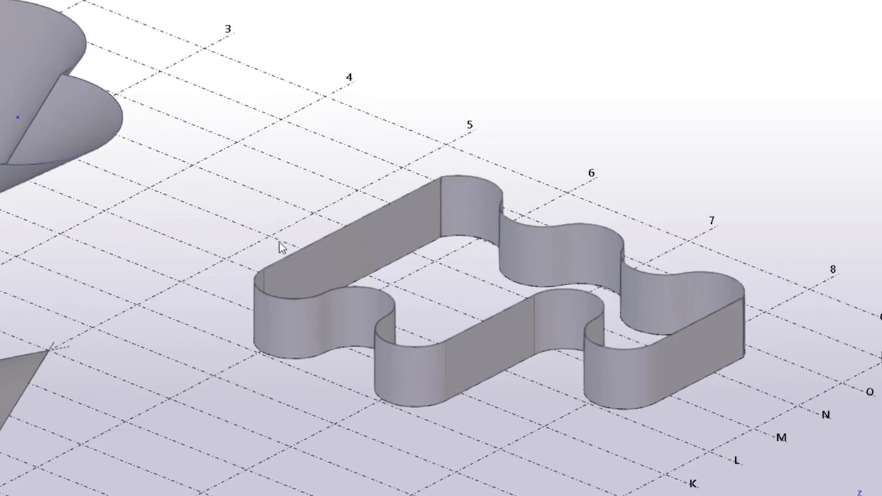
{"action": "left_click", "coordinate": [289, 257]}
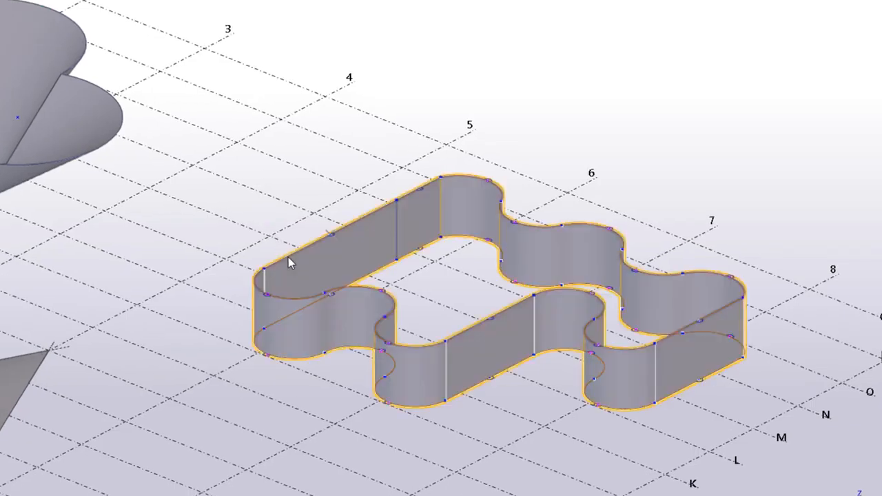
{"action": "left_click_drag", "start_coordinate": [288, 253], "coordinate": [290, 214]}
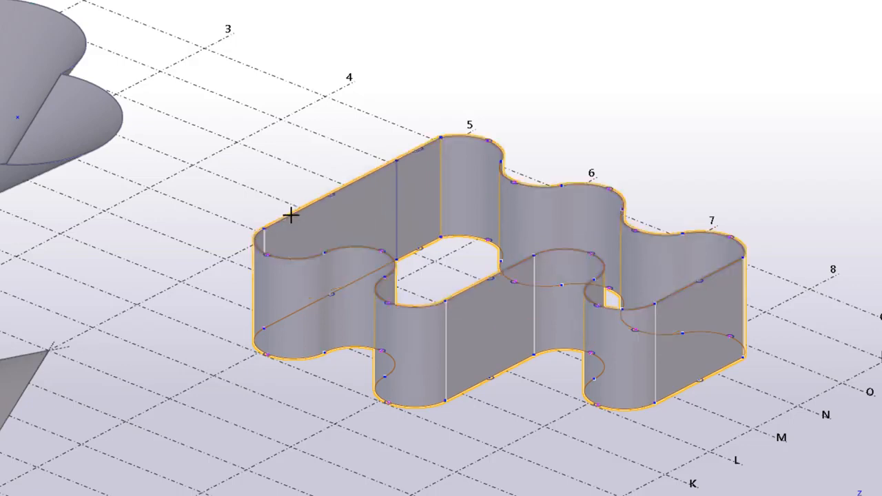
Move the saddle-shaped plate's pointed corner outward so that its straight edge is about 22200 mm long
{"action": "middle_click_drag", "start_coordinate": [290, 215], "coordinate": [663, 161]}
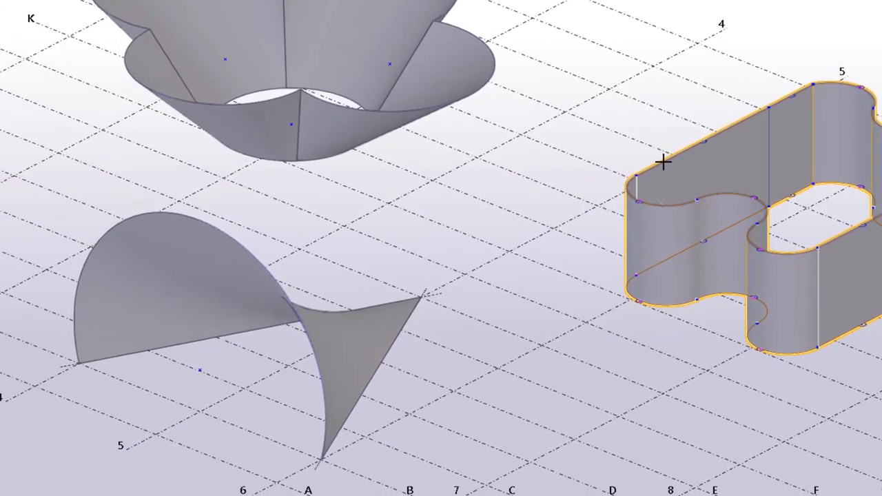
{"action": "left_click", "coordinate": [418, 299]}
{"action": "left_click_drag", "start_coordinate": [422, 298], "coordinate": [509, 253]}
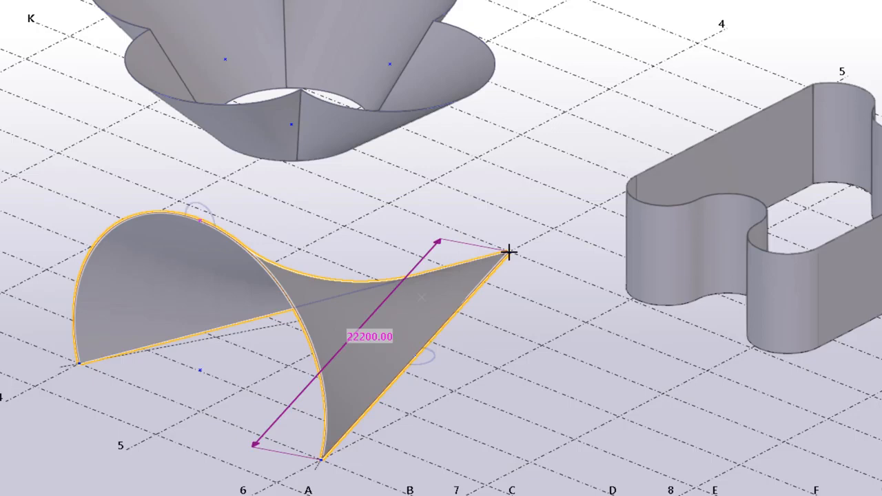
Set the radius of the saddle-shaped plate's arched edge to 7700 mm
{"action": "mouse_move", "coordinate": [201, 222]}
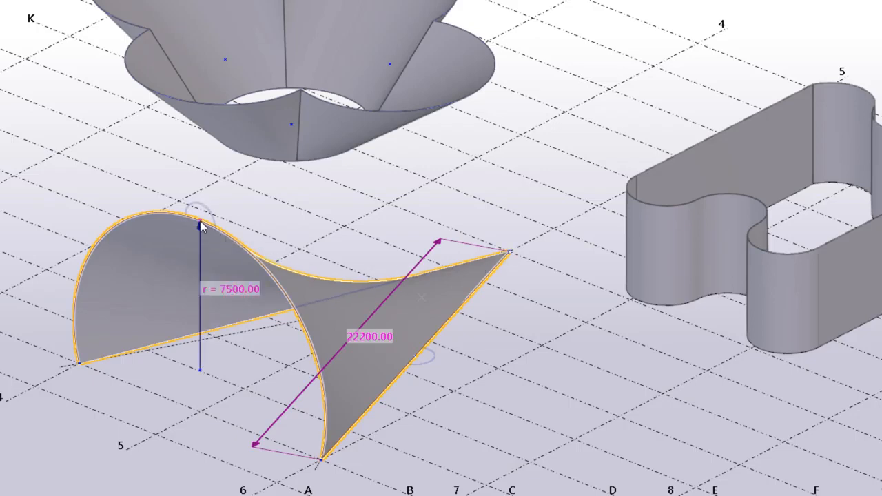
{"action": "left_click", "coordinate": [241, 287]}
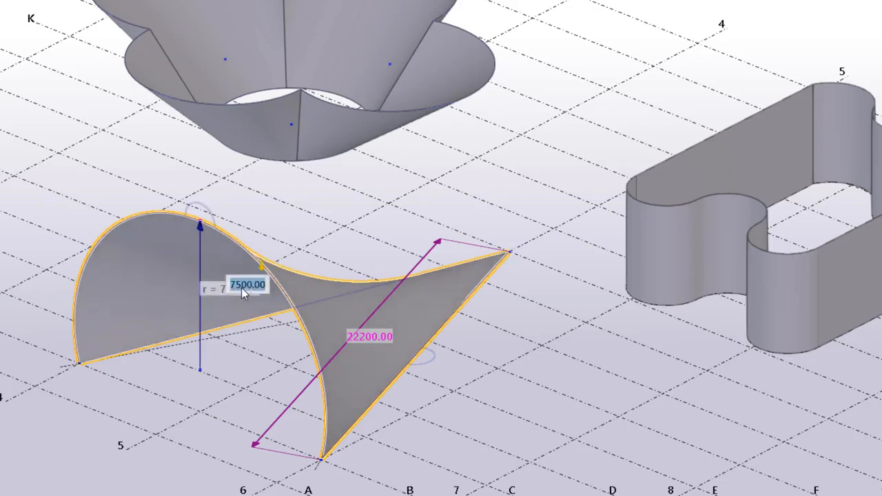
{"action": "type", "text": "7700"}
{"action": "key", "text": "Return"}
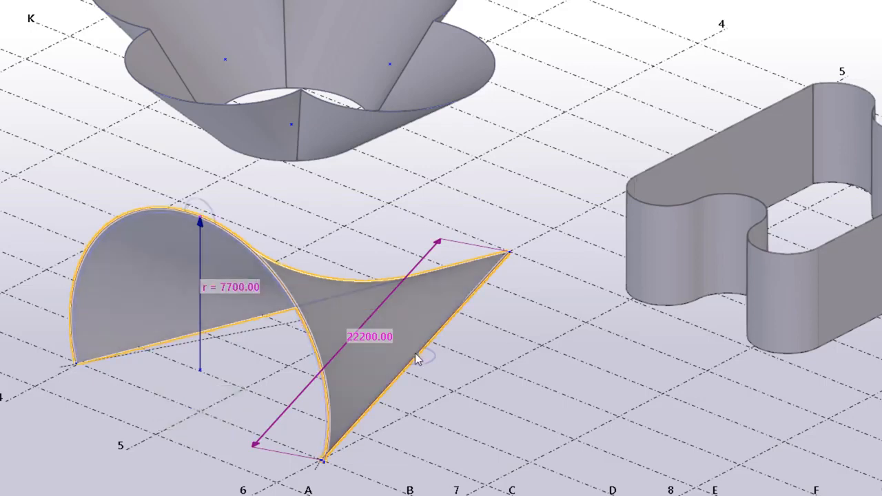
Pull the midpoint of the saddle-shaped plate's straight edge outward to add a corner between two straight edges
{"action": "left_click_drag", "start_coordinate": [417, 360], "coordinate": [496, 365]}
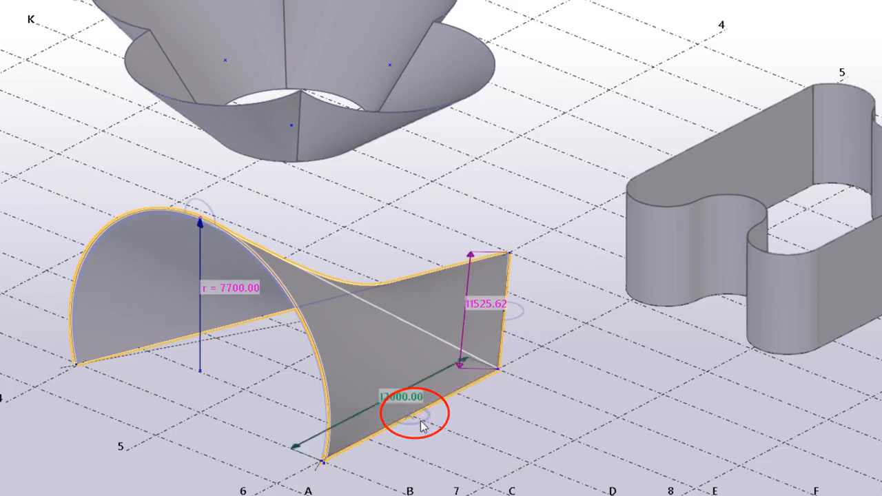
{"action": "left_click_drag", "start_coordinate": [422, 426], "coordinate": [431, 432]}
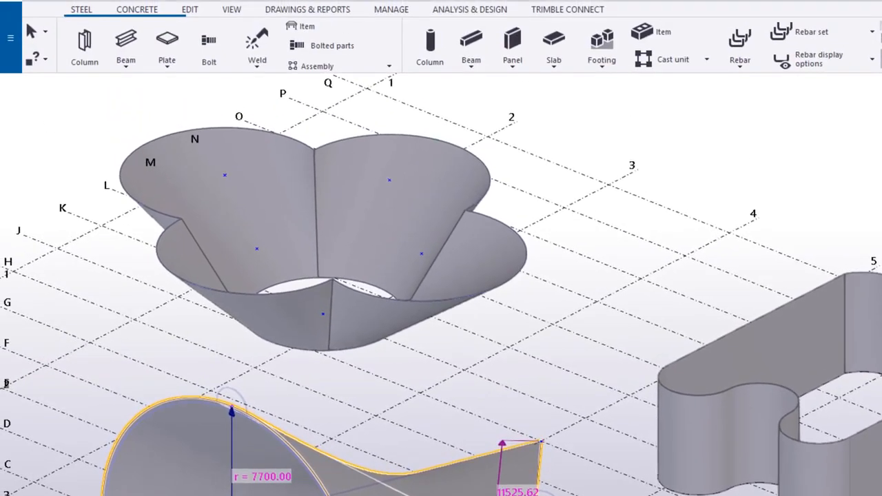
Turn off direct modification and split the flower shape's rear petal plate beside grid line 2 along its upper arc
{"action": "key", "text": "d"}
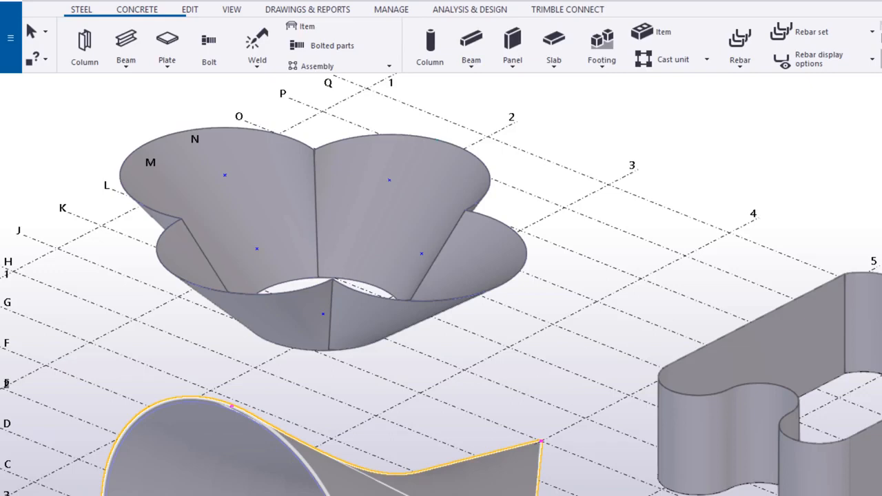
{"action": "left_click", "coordinate": [189, 11]}
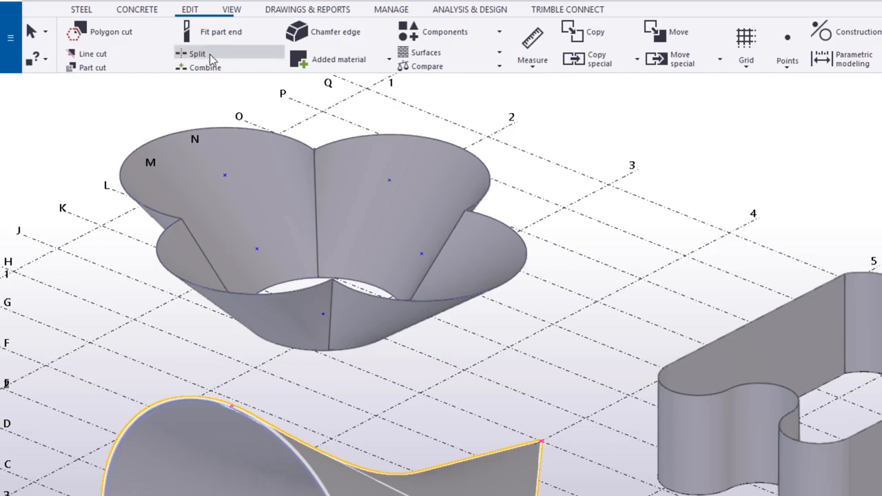
{"action": "left_click", "coordinate": [212, 59]}
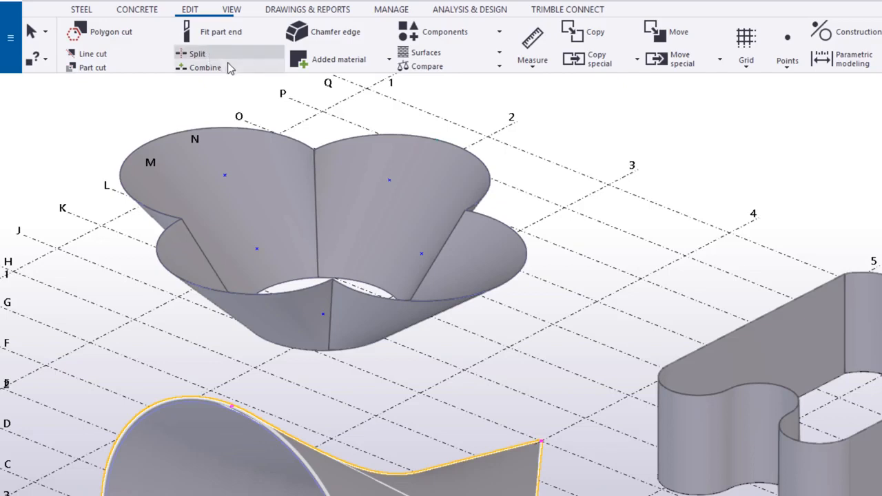
{"action": "left_click", "coordinate": [352, 153]}
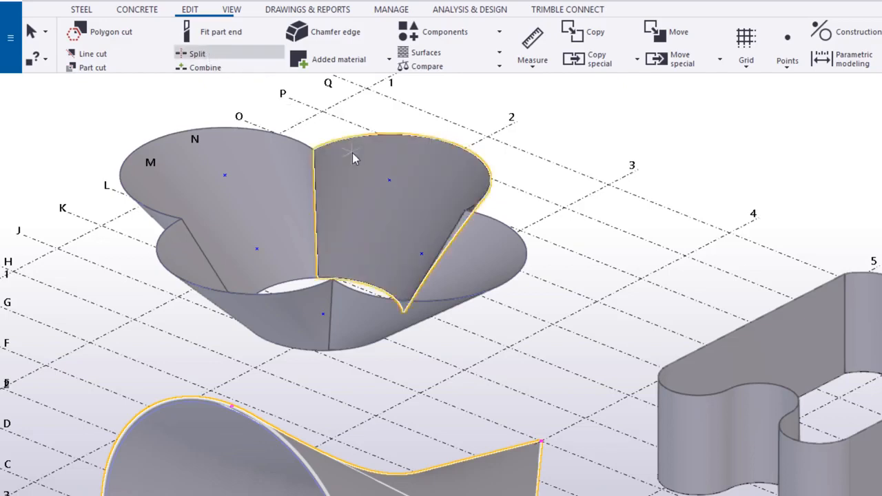
{"action": "left_click", "coordinate": [424, 138]}
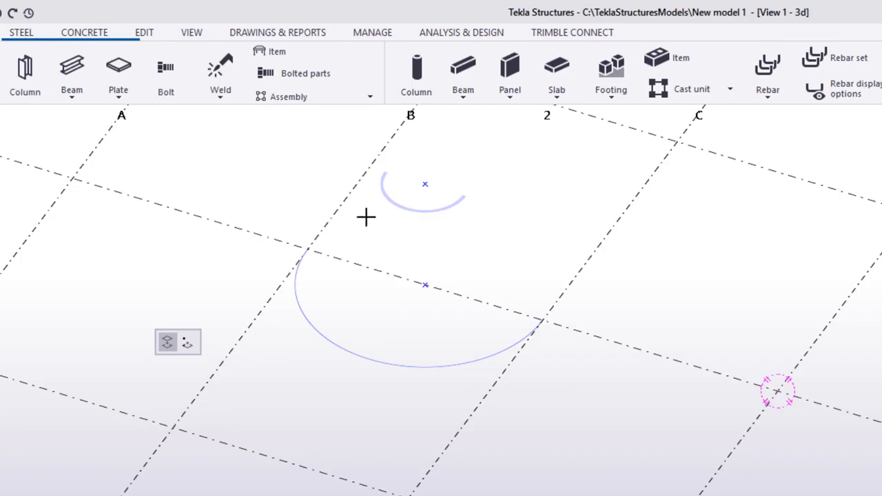
Try to create a lofted plate between the small upper arc and the large lower arc
{"action": "left_click", "coordinate": [400, 206]}
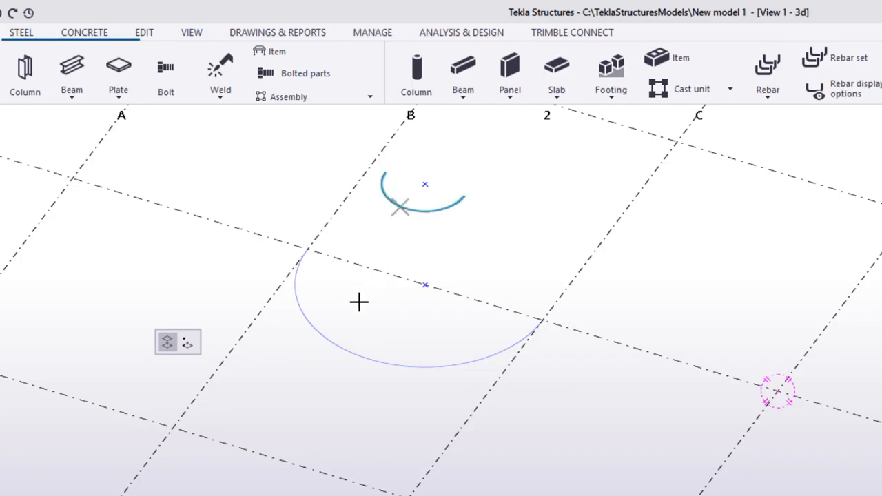
{"action": "left_click", "coordinate": [333, 337]}
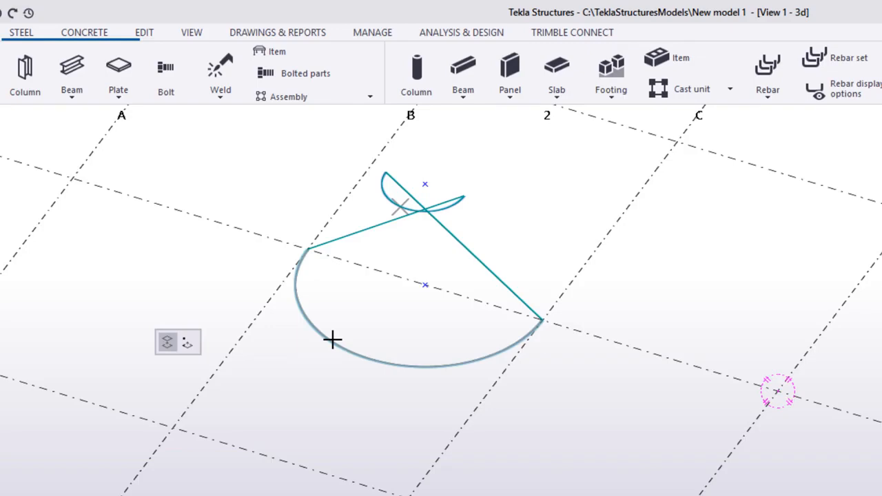
{"action": "left_click", "coordinate": [333, 340]}
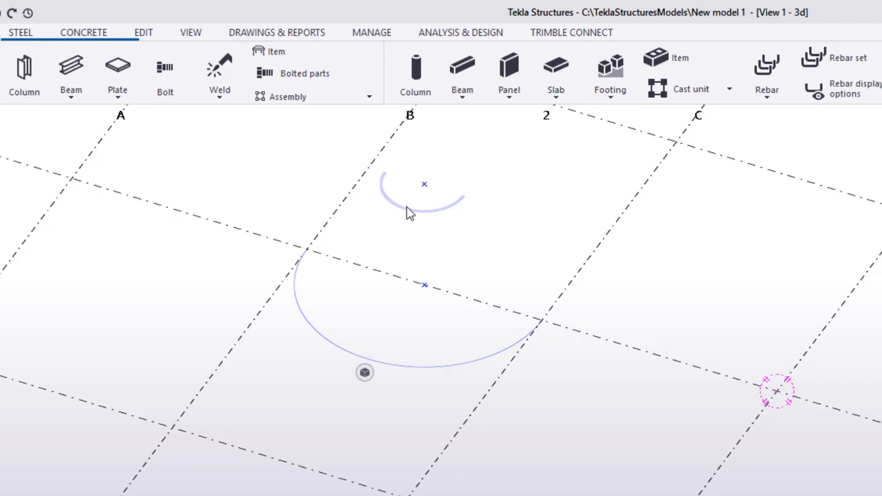
Swap the end points of the large lower arc and create a lofted plate from the small upper arc to it
{"action": "left_click", "coordinate": [366, 357]}
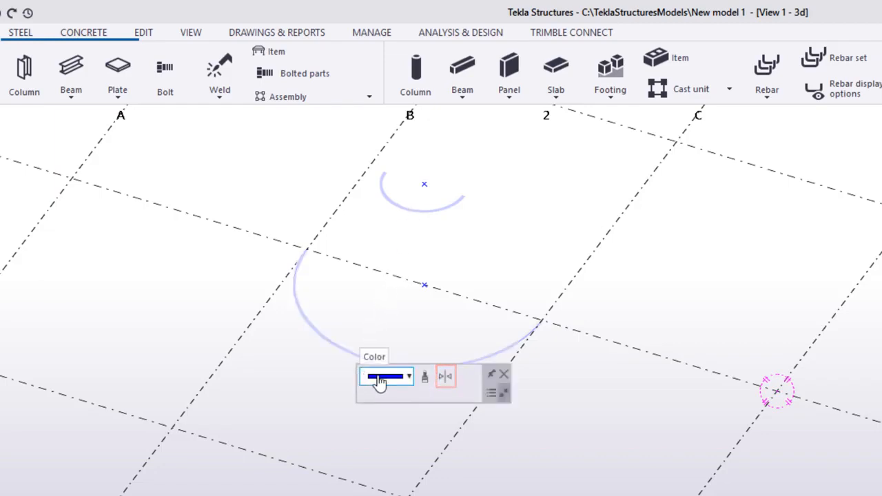
{"action": "left_click", "coordinate": [446, 383]}
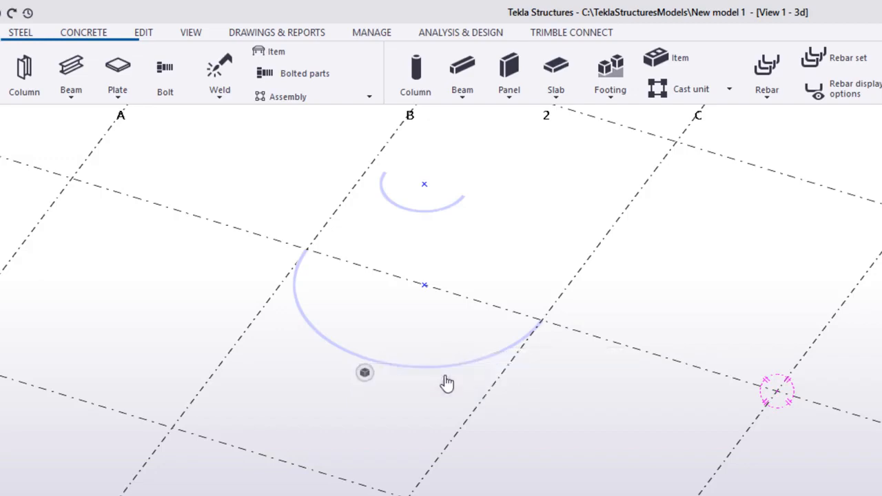
{"action": "left_click", "coordinate": [129, 93]}
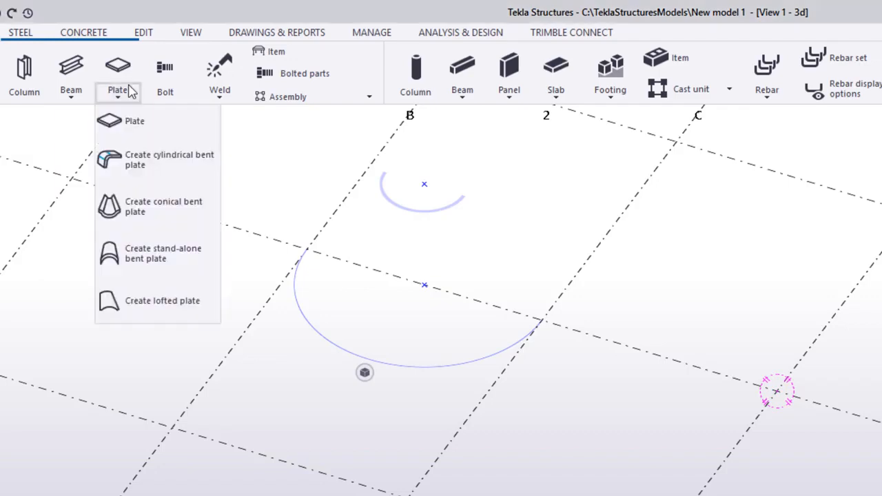
{"action": "left_click", "coordinate": [138, 304]}
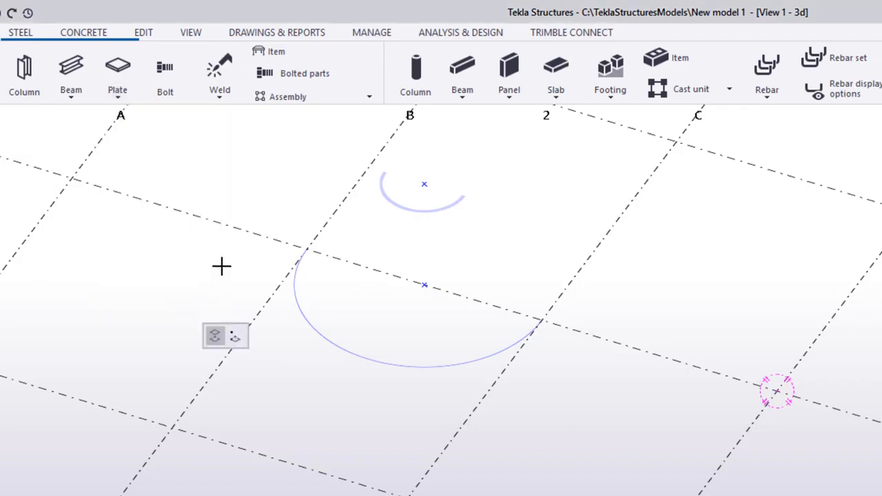
{"action": "left_click", "coordinate": [386, 200]}
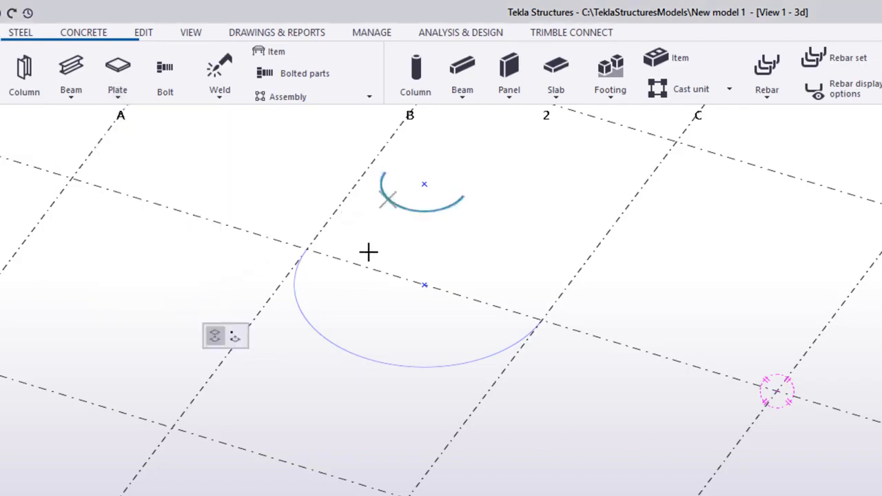
{"action": "left_click", "coordinate": [315, 329]}
{"action": "left_click", "coordinate": [315, 331]}
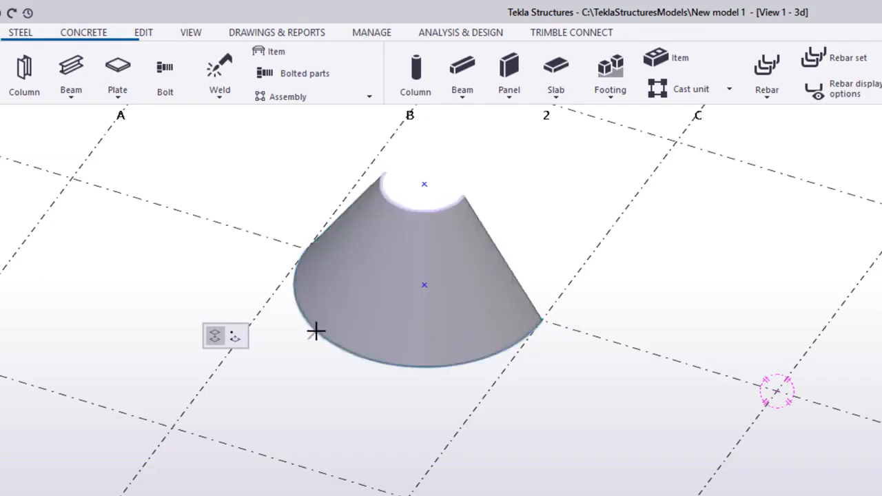